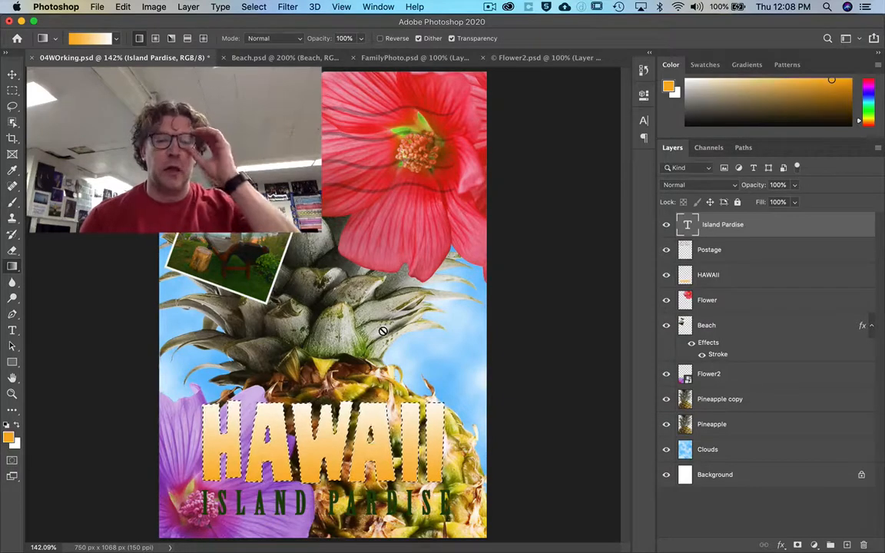
Clear the active selection and add a Drop Shadow effect with 75% opacity to the Island Pardise text layer.
left_click(253, 7)
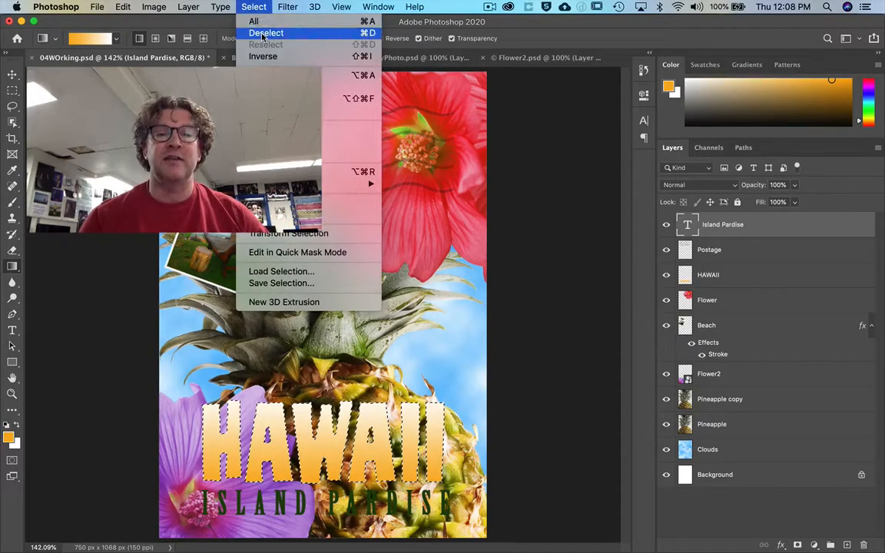
left_click(262, 33)
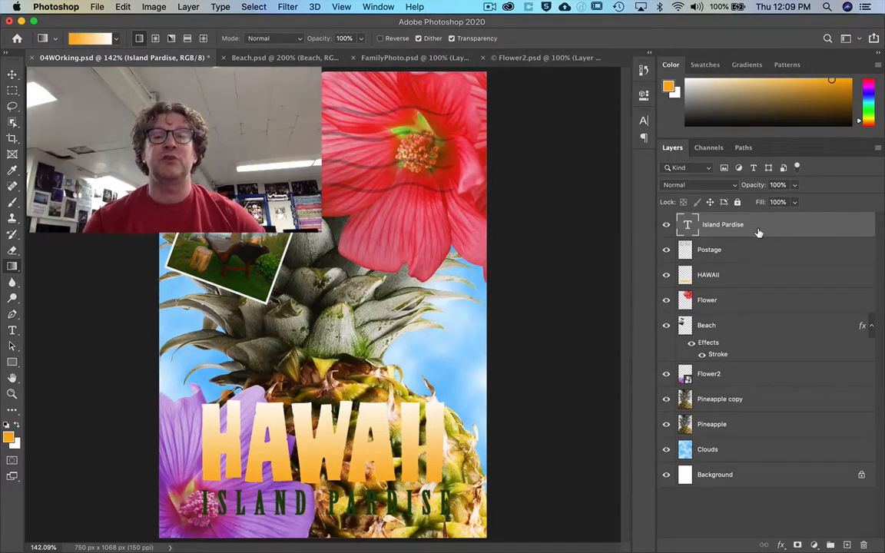
double_click(799, 225)
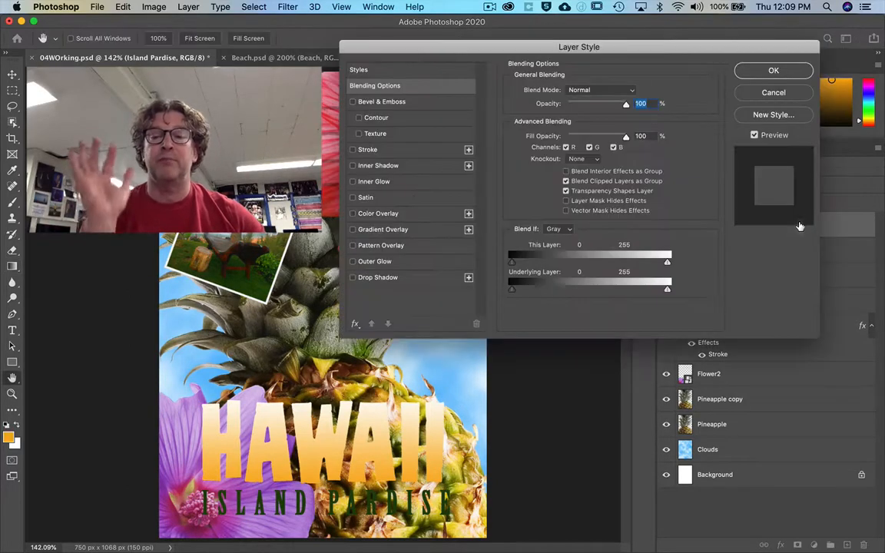
left_click_drag(591, 48, 606, 100)
left_click_drag(671, 100, 675, 95)
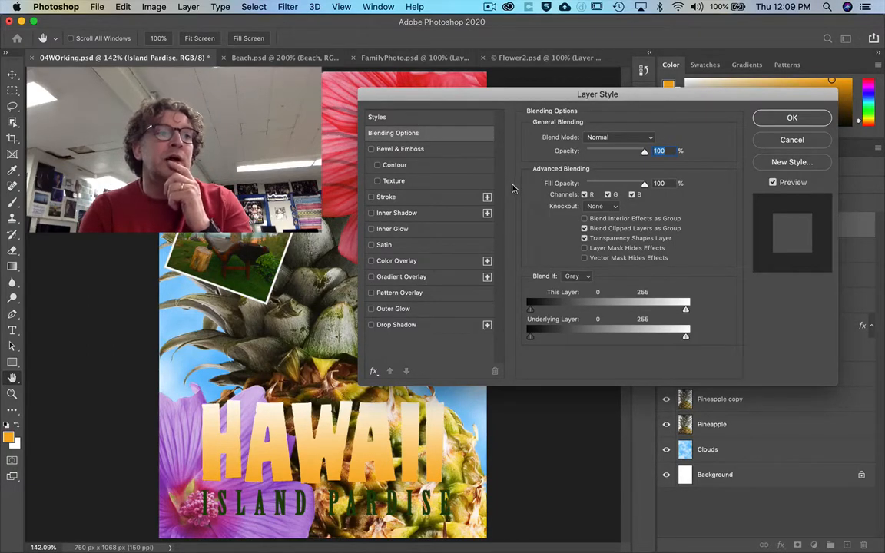
left_click(393, 329)
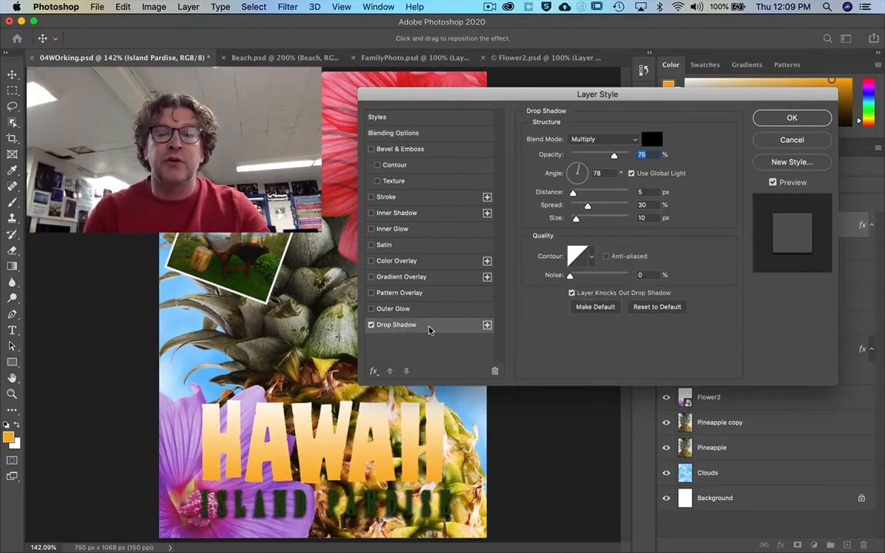
key("BackSpace")
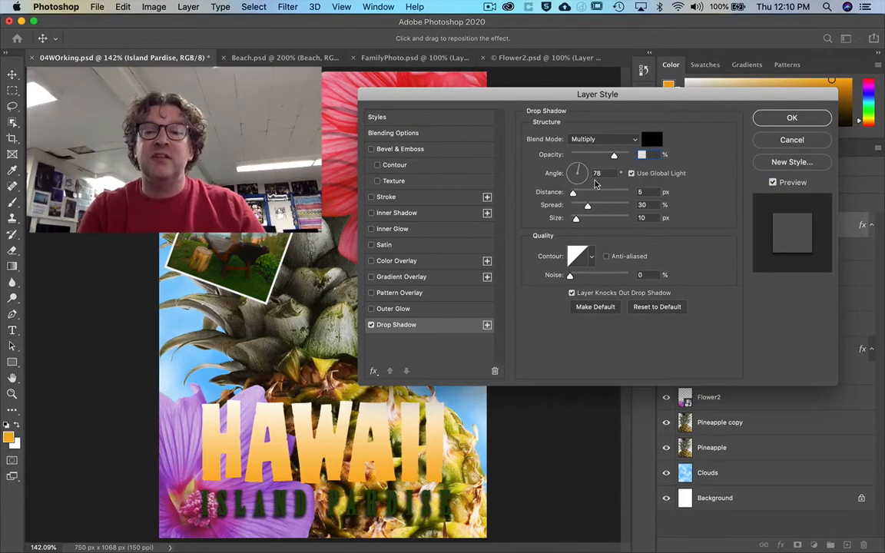
left_click(647, 155)
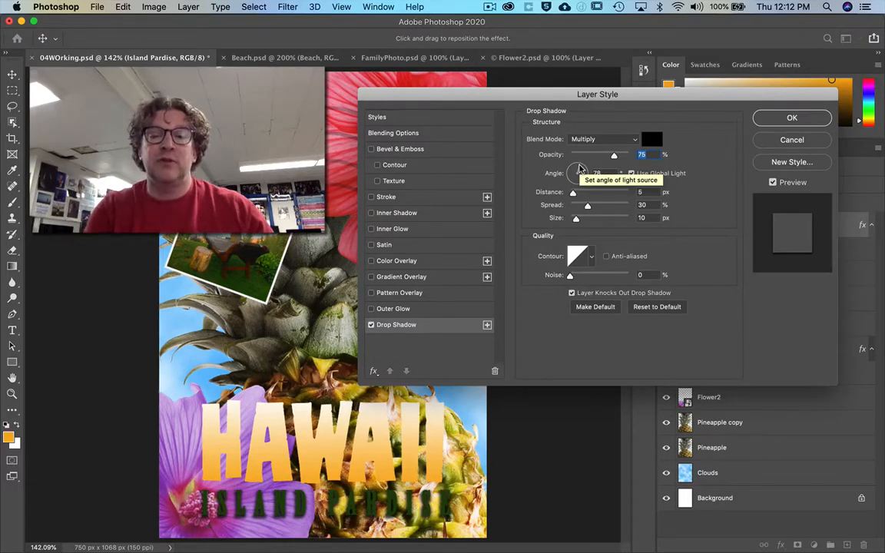
Try the text's drop shadow with a 39° angle, 27 px distance and 8% spread, and adjust its size.
left_click_drag(581, 167, 557, 180)
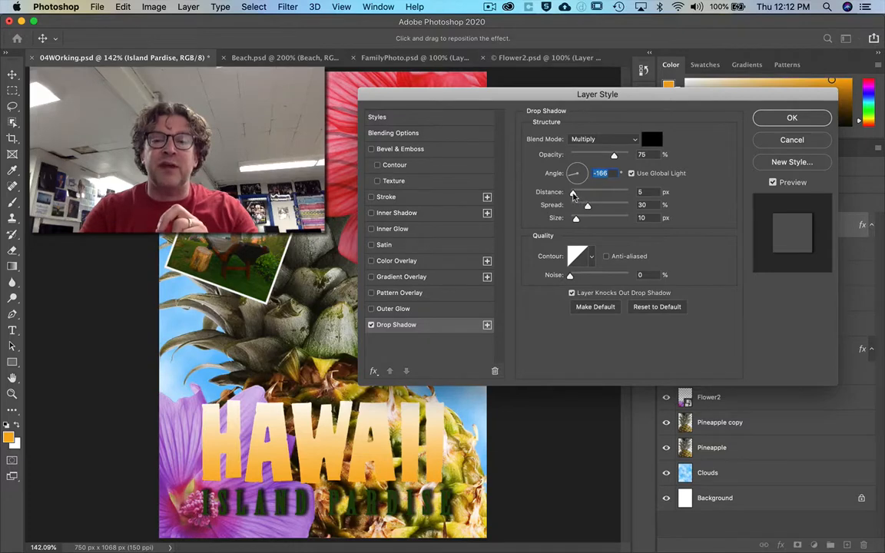
mouse_move(573, 195)
left_mouse_down()
mouse_move(604, 197)
mouse_move(582, 195)
left_mouse_up()
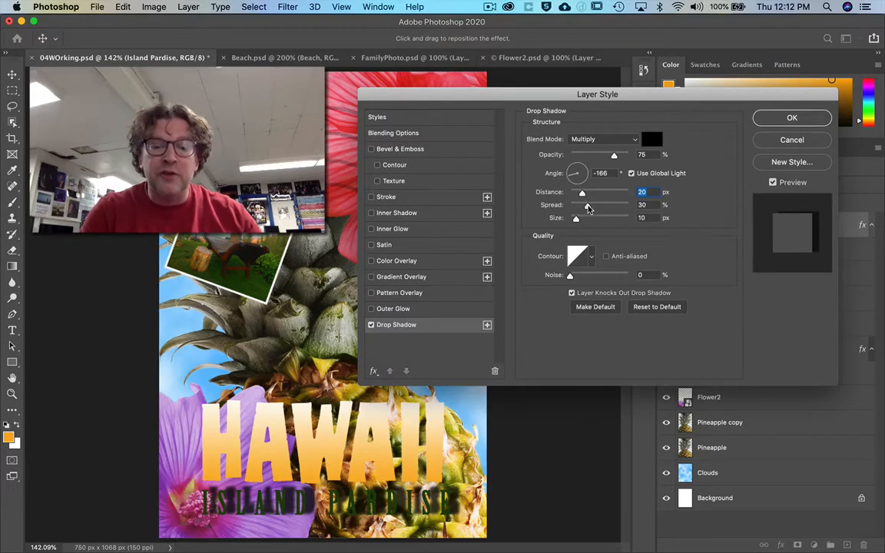
left_click_drag(584, 193, 599, 194)
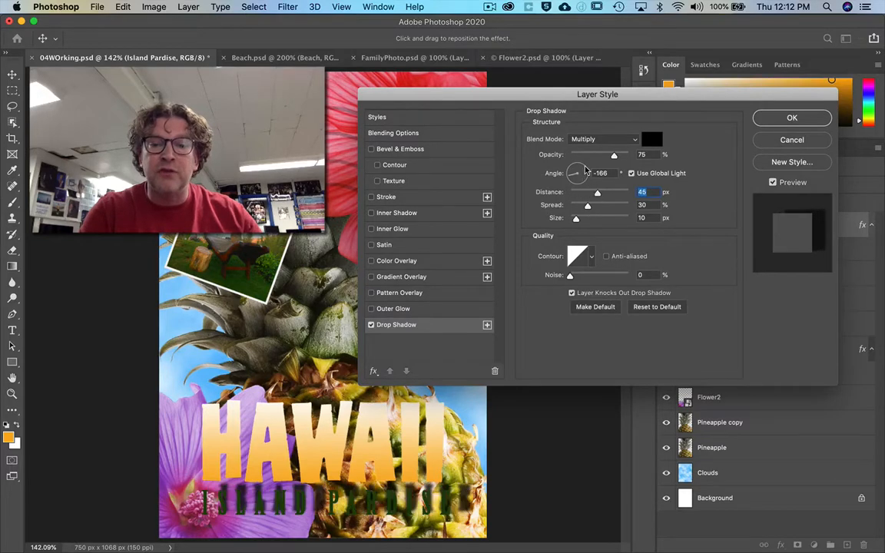
left_click(586, 171)
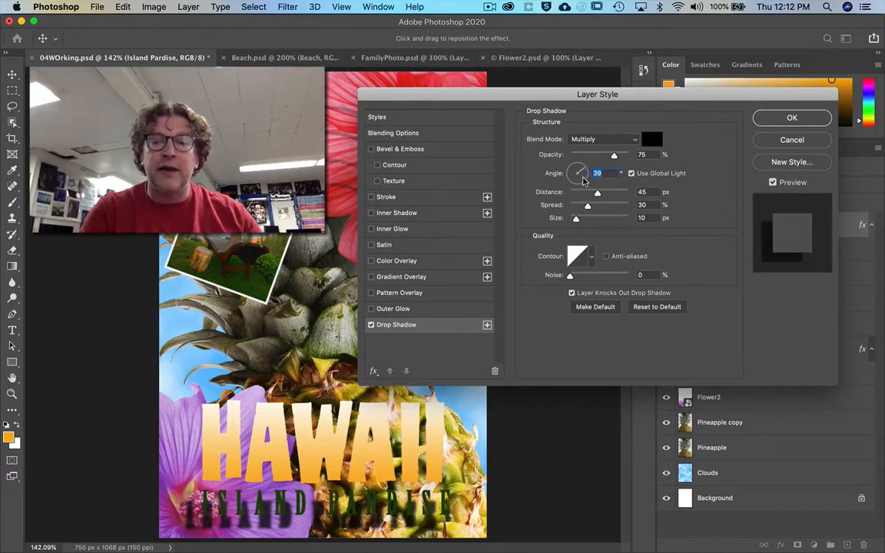
mouse_move(587, 209)
left_mouse_down()
mouse_move(611, 196)
mouse_move(586, 196)
left_mouse_up()
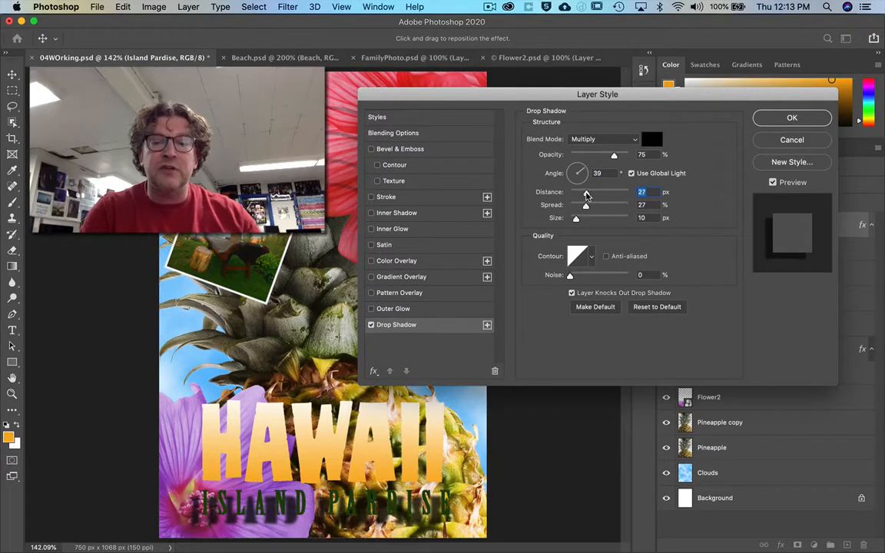
mouse_move(585, 205)
left_mouse_down()
mouse_move(596, 207)
mouse_move(575, 206)
mouse_move(590, 221)
mouse_move(574, 222)
mouse_move(583, 221)
left_mouse_up()
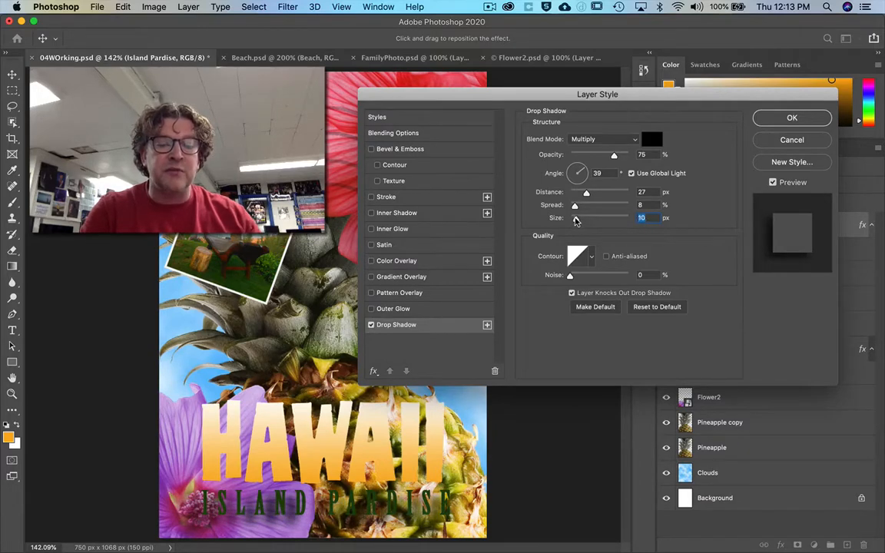
left_click_drag(581, 221, 572, 221)
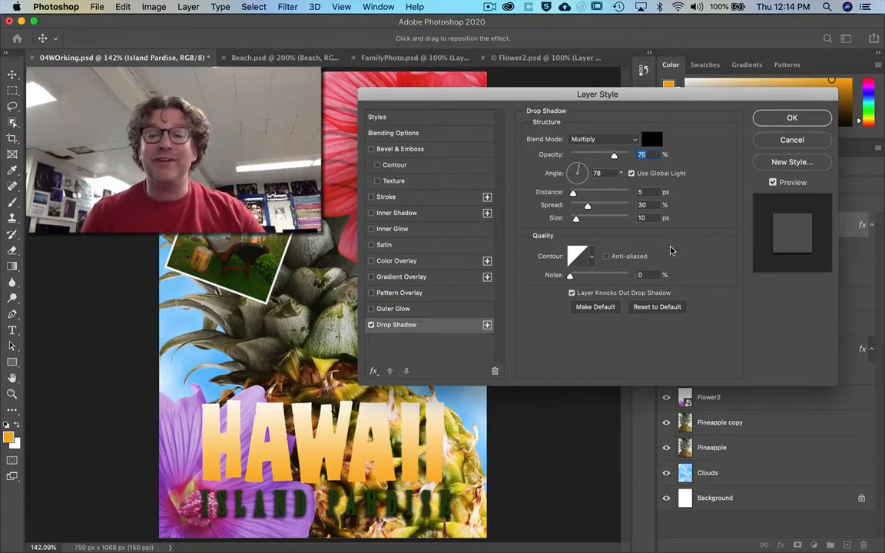
Apply the drop shadow at 78°, 5 px distance, 30% spread and 10 px size, and compare the text with its effects hidden and shown.
left_click(776, 119)
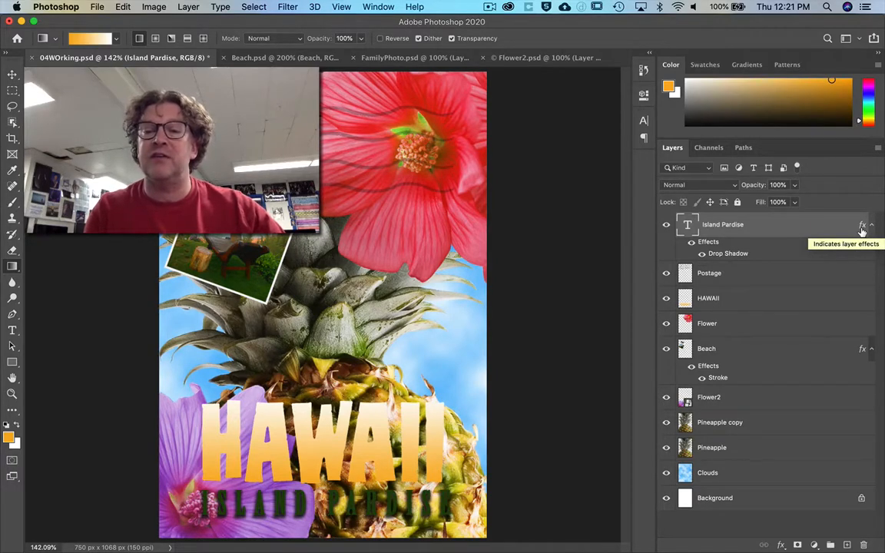
left_click(701, 256)
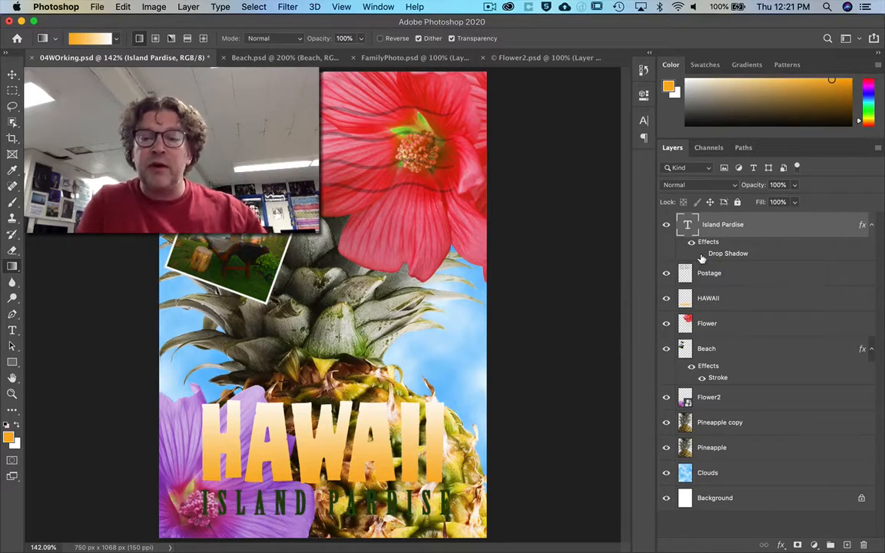
left_click(701, 255)
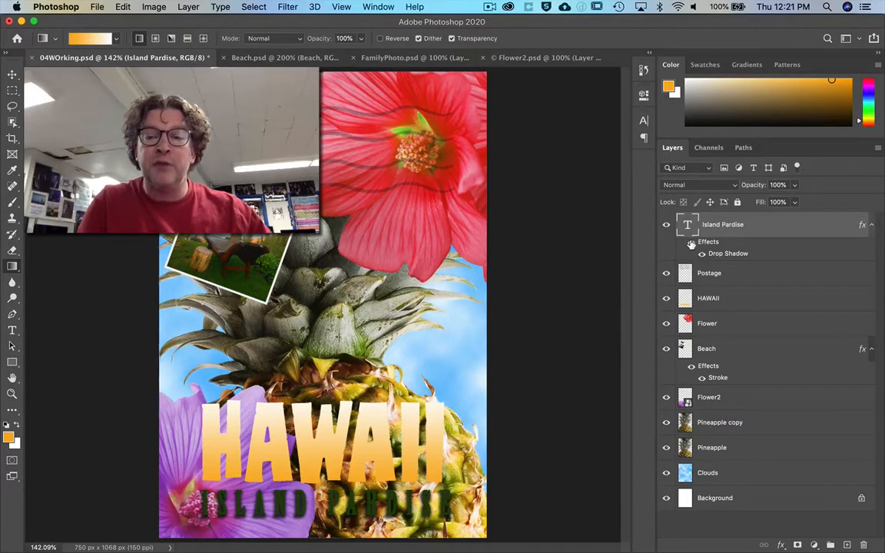
left_click(691, 245)
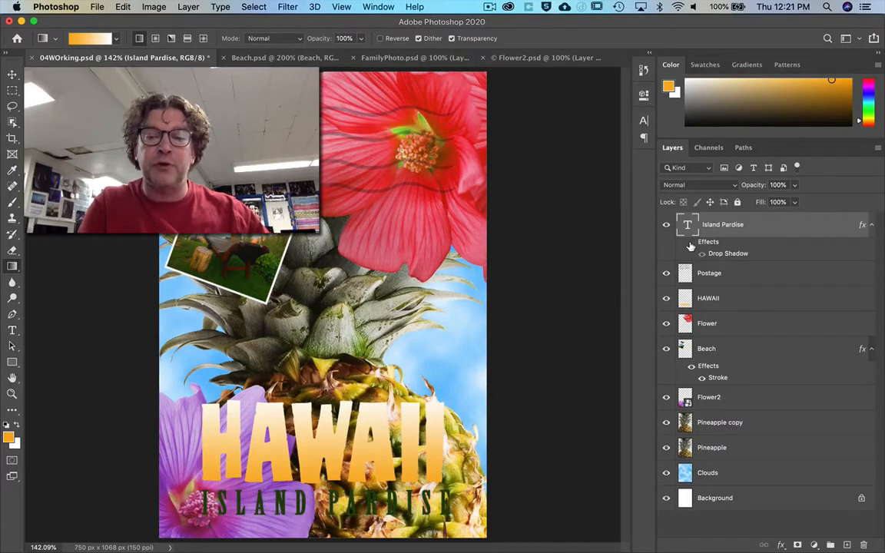
left_click(690, 244)
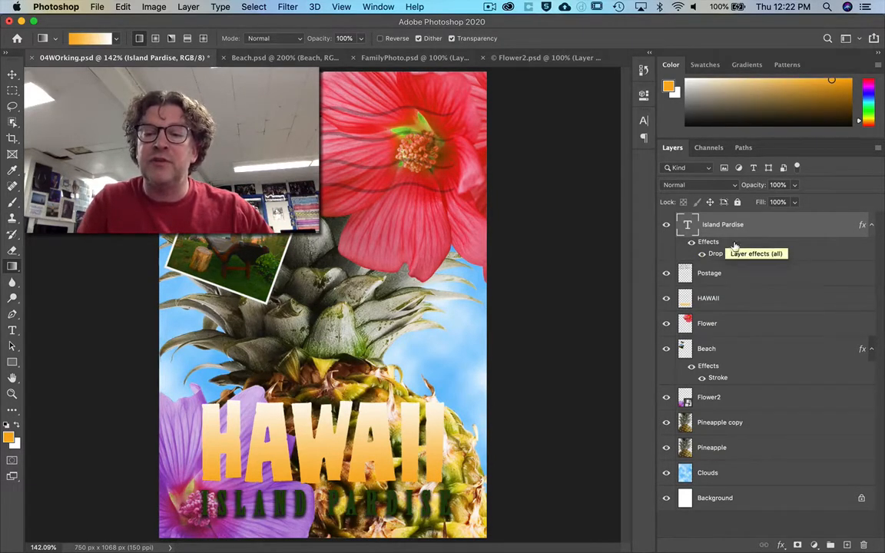
left_click(872, 224)
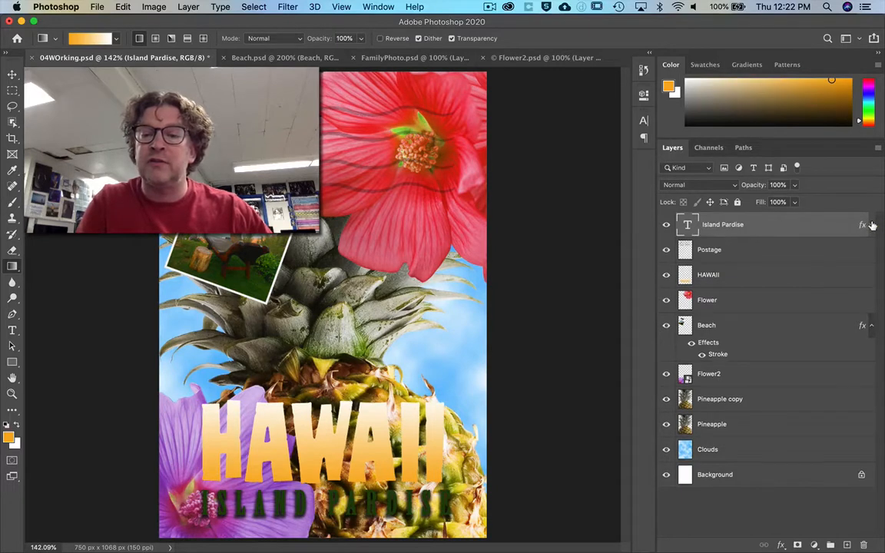
left_click(872, 225)
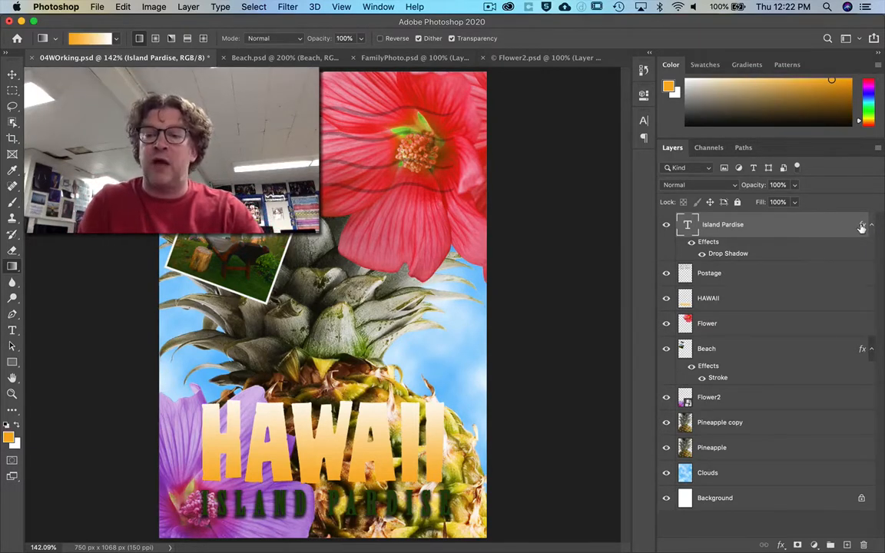
Move a copy of the Island Pardise drop shadow onto the HAWAII layer and compare the lettering with and without it.
left_click_drag(861, 227, 840, 303)
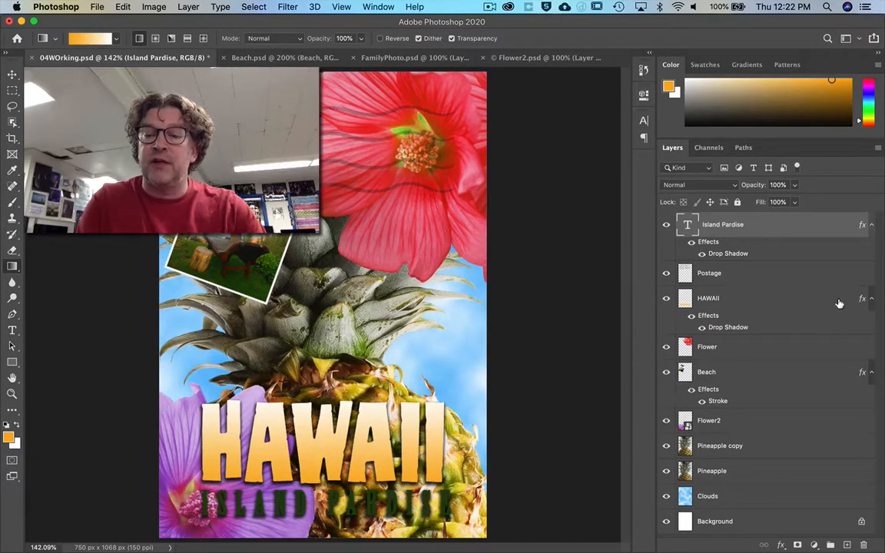
left_click(692, 315)
left_click(691, 316)
left_click(691, 316)
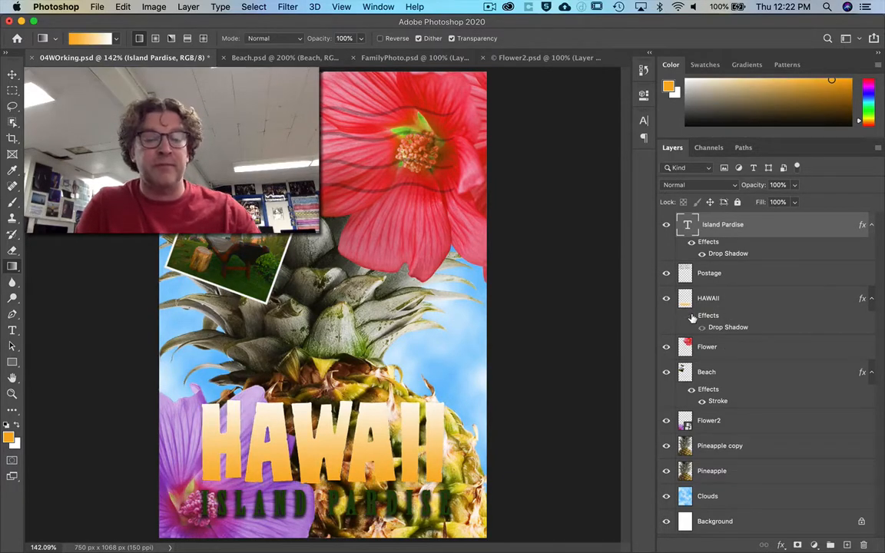
left_click(691, 316)
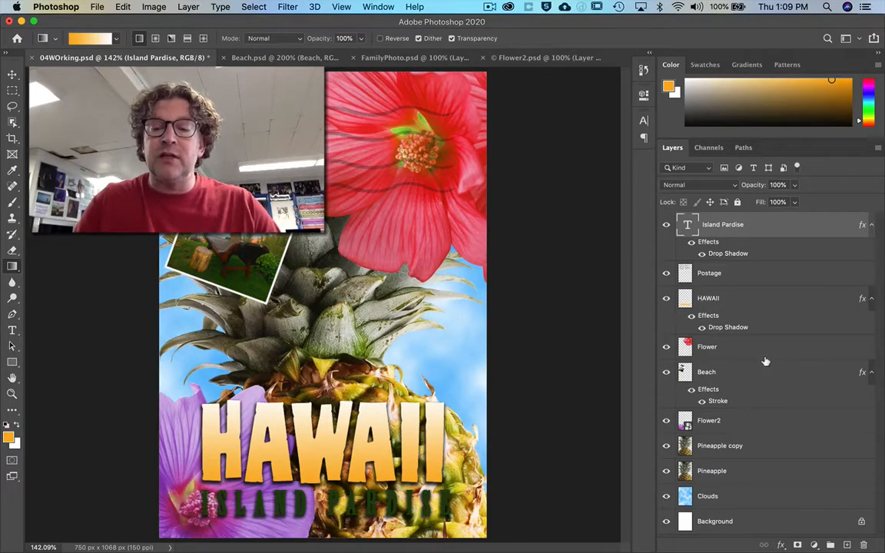
Add a 4 px outside Stroke effect to the HAWAII layer alongside its drop shadow.
left_click(758, 301)
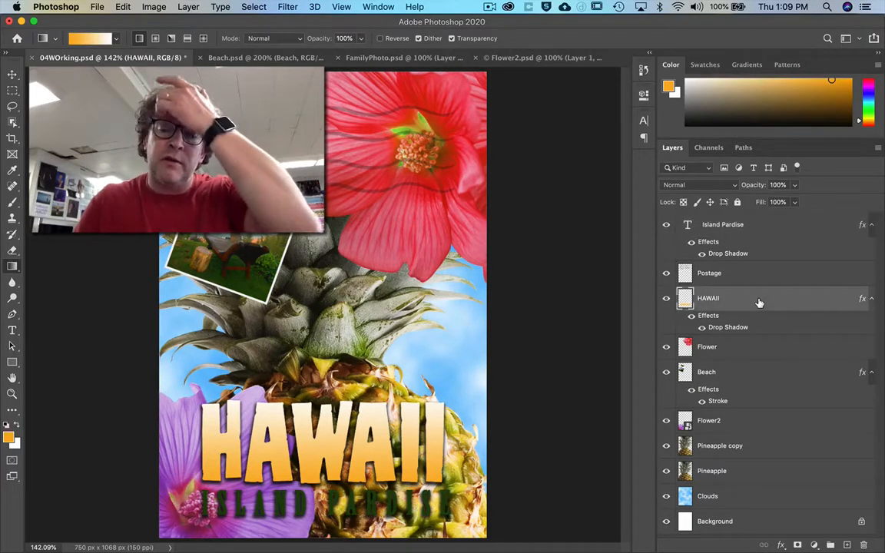
double_click(711, 321)
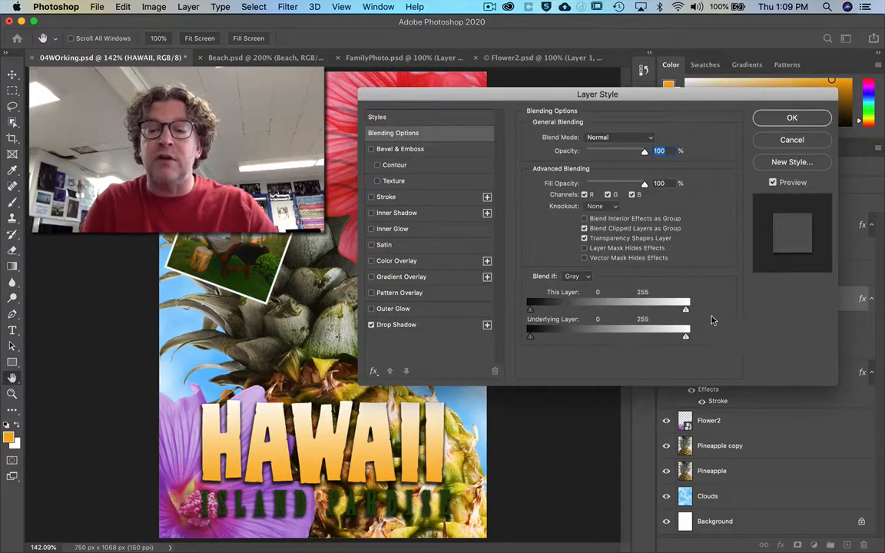
left_click(785, 141)
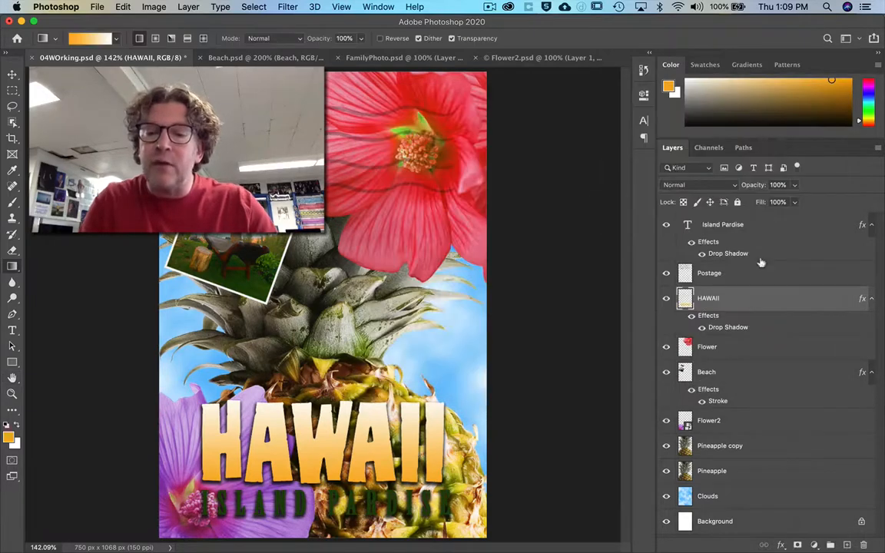
double_click(730, 321)
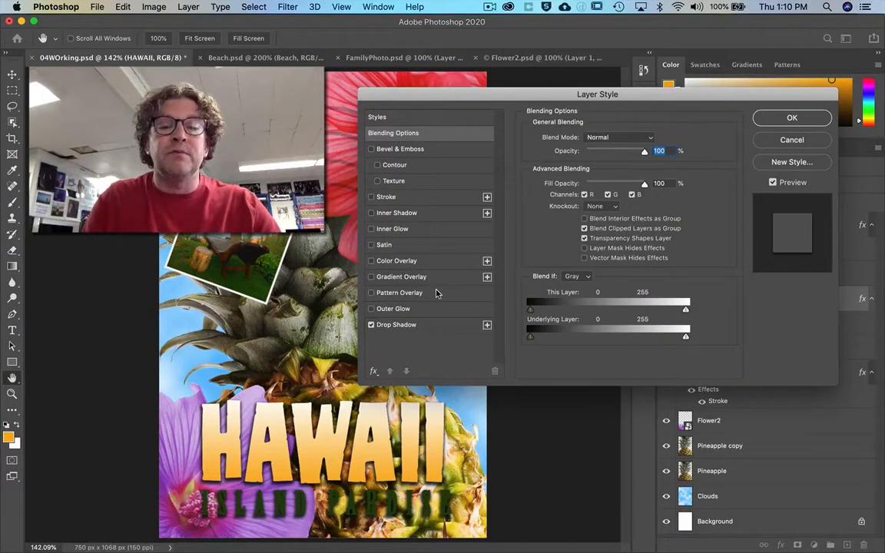
left_click(398, 199)
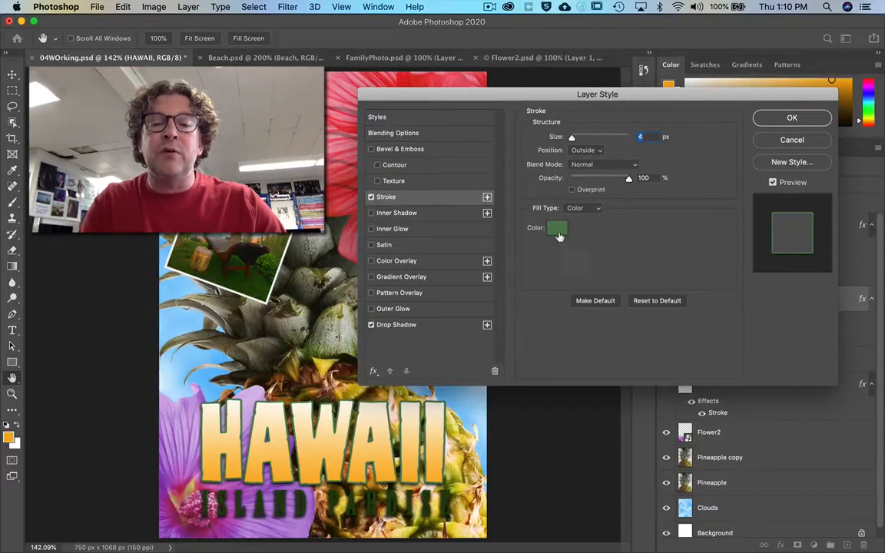
Try the greens #629964 and #308332 as the HAWAII stroke color.
left_click(557, 228)
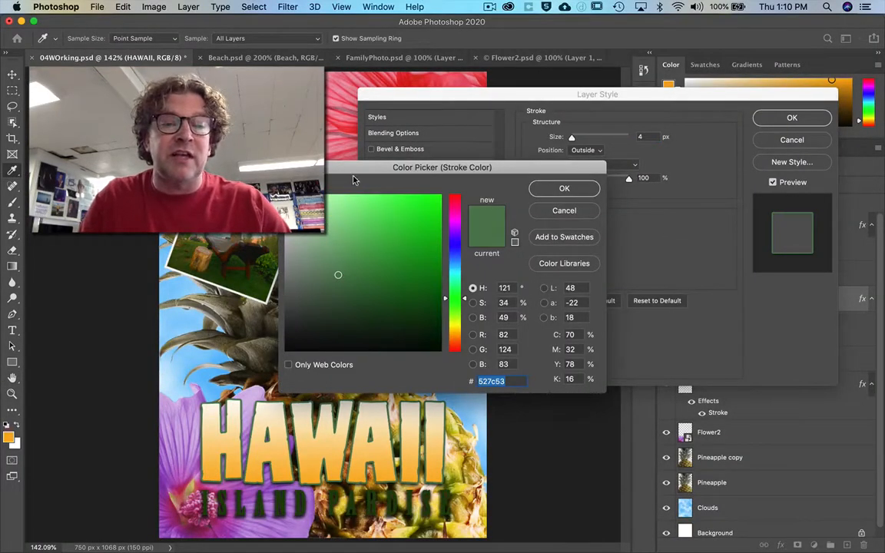
left_click_drag(354, 169, 340, 87)
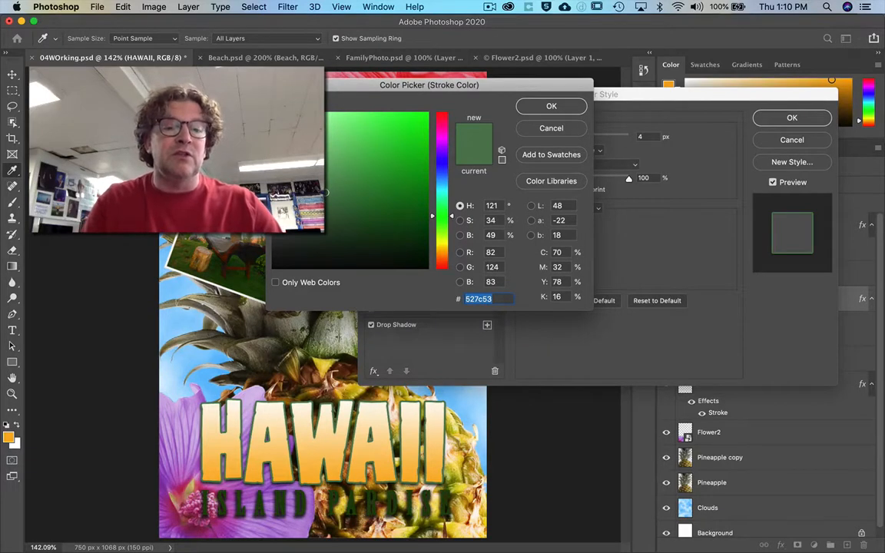
left_click(324, 230)
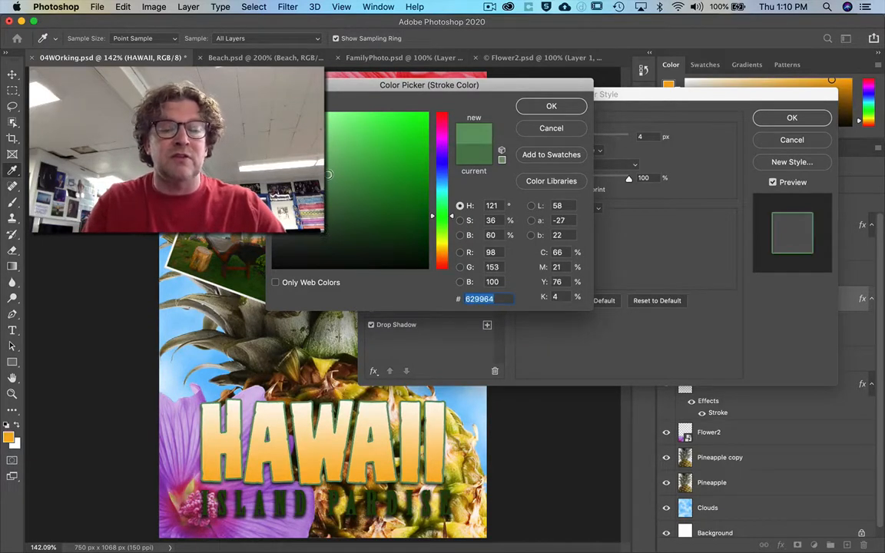
left_click(371, 188)
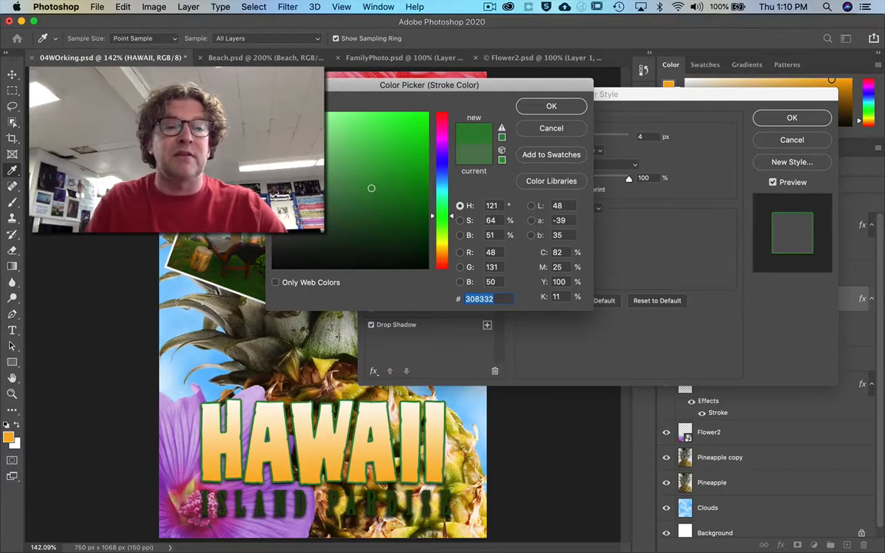
Sample the olive green #5e6041 from the beach photo as the HAWAII stroke color and apply the layer style.
mouse_move(307, 89)
left_mouse_down()
mouse_move(360, 110)
mouse_move(350, 114)
left_mouse_up()
left_click(244, 282)
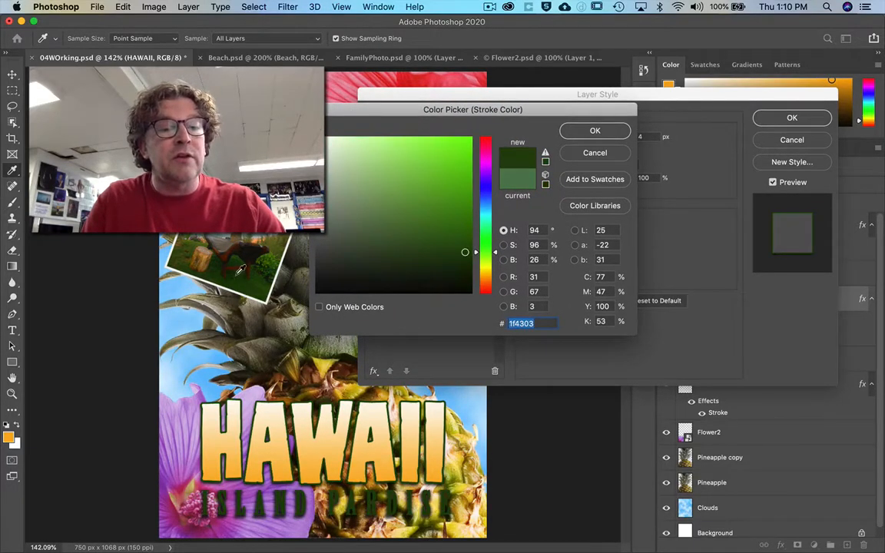
left_click(167, 232)
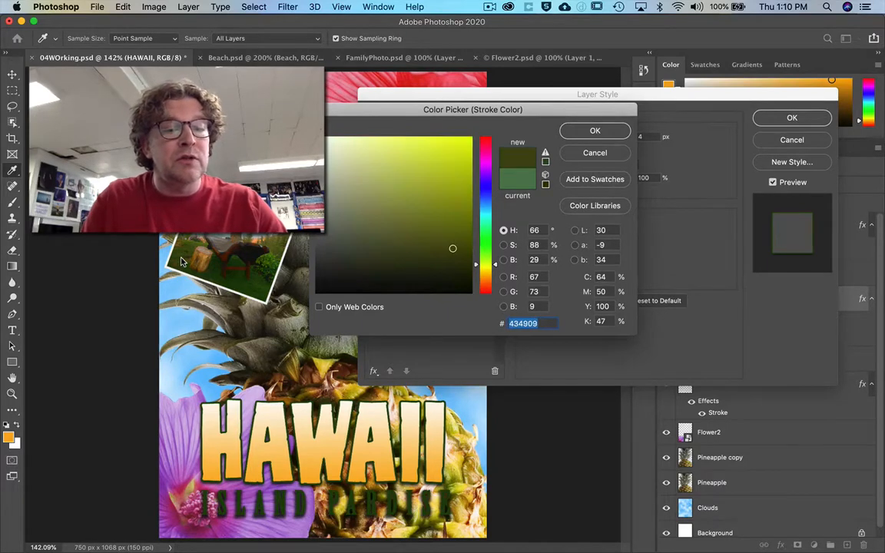
left_click(278, 243)
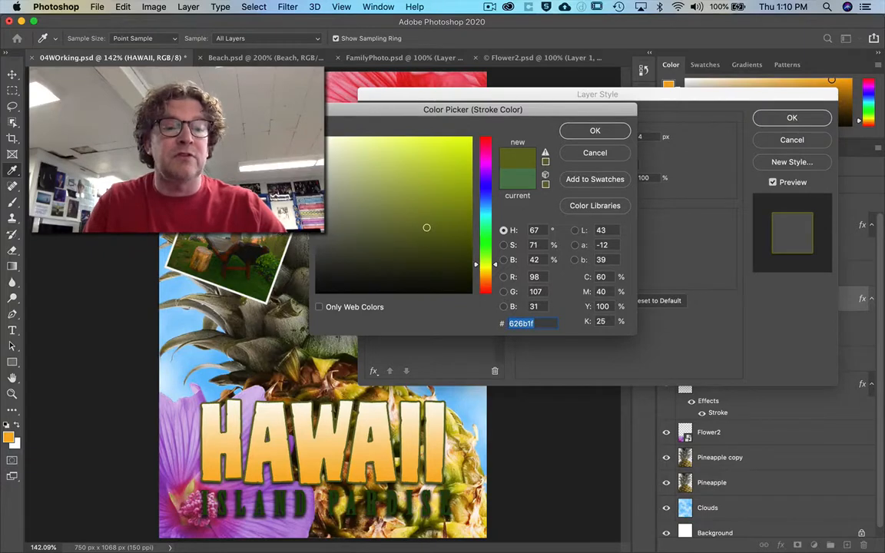
left_click(284, 235)
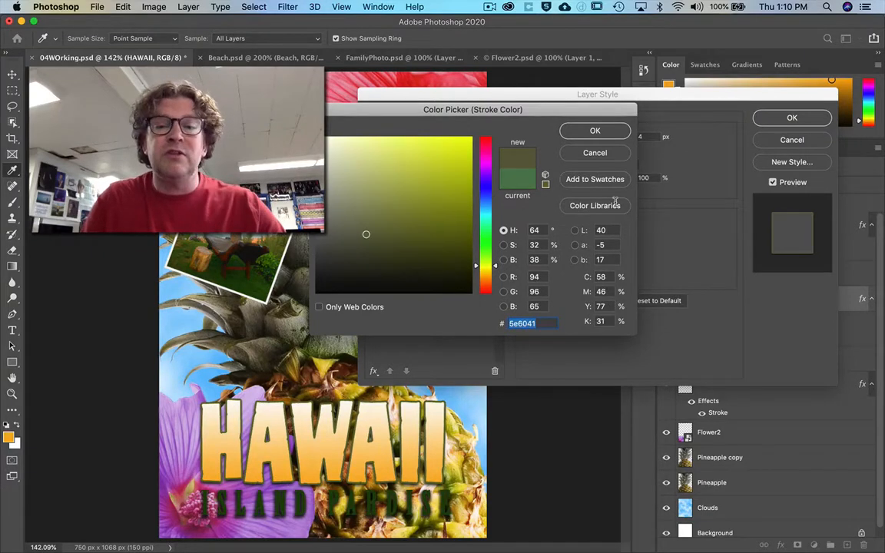
left_click(594, 130)
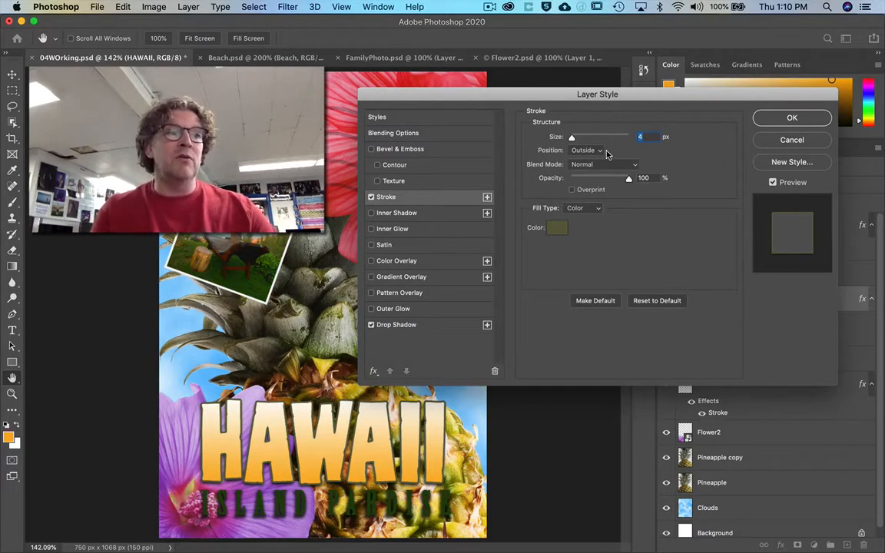
left_click(792, 117)
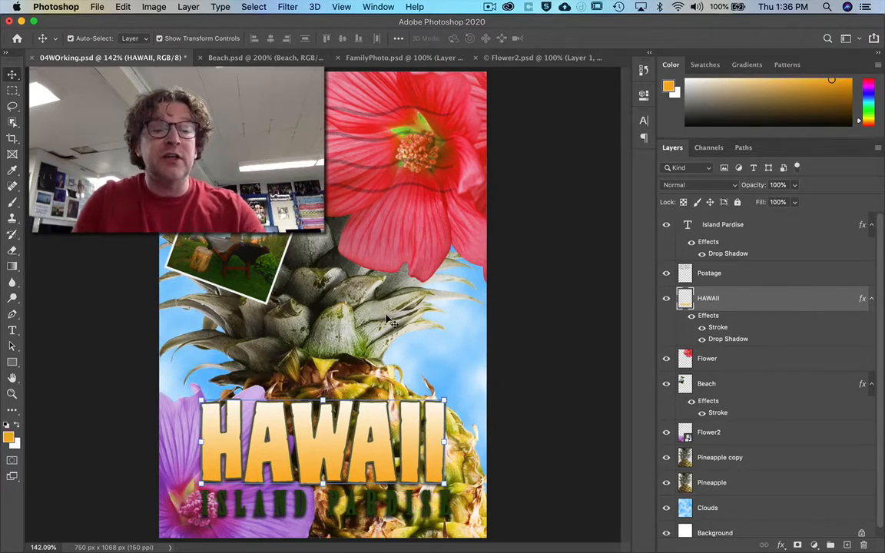
Select the Background, Clouds and Pineapple layers in turn from the layers stacked at the red flower on the canvas.
right_click(410, 229)
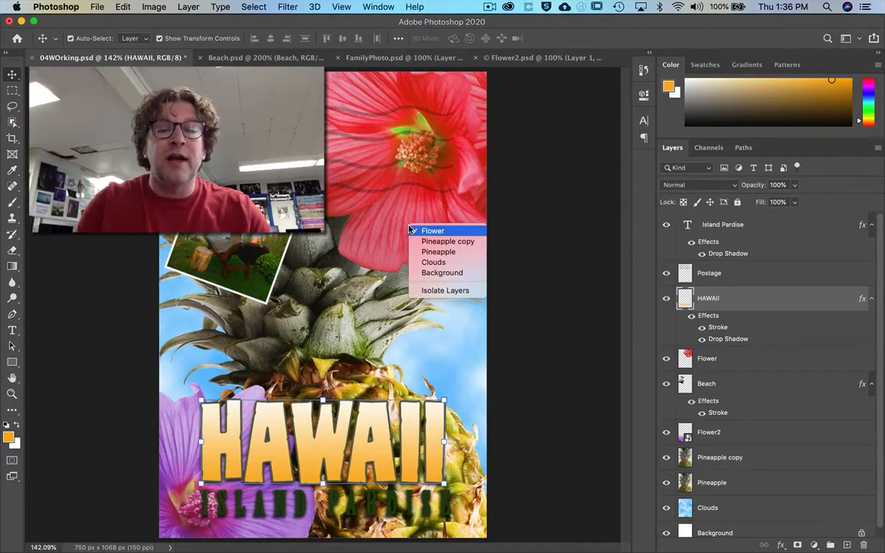
left_click(428, 273)
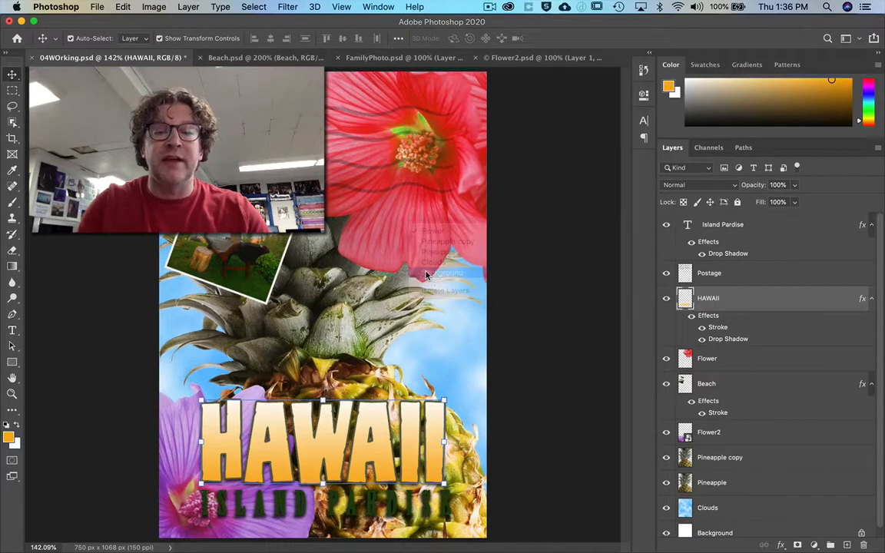
right_click(415, 232)
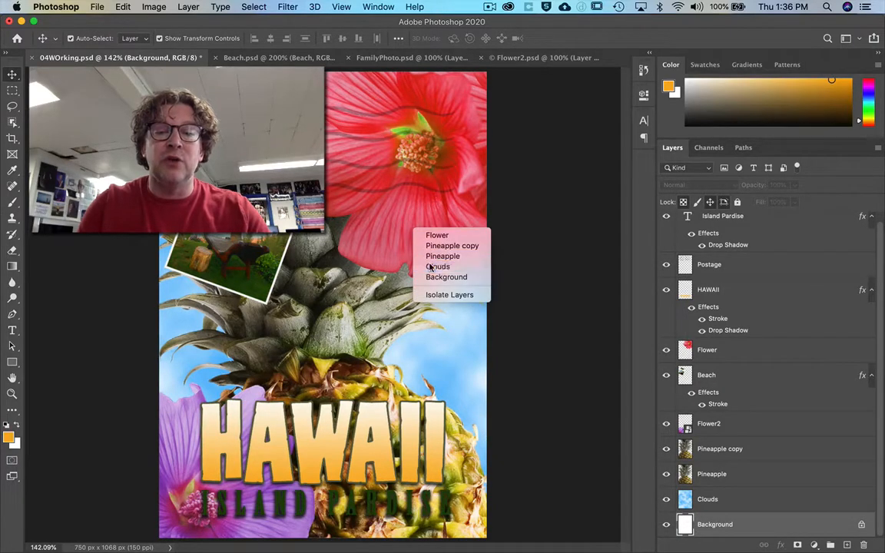
left_click(431, 266)
right_click(424, 225)
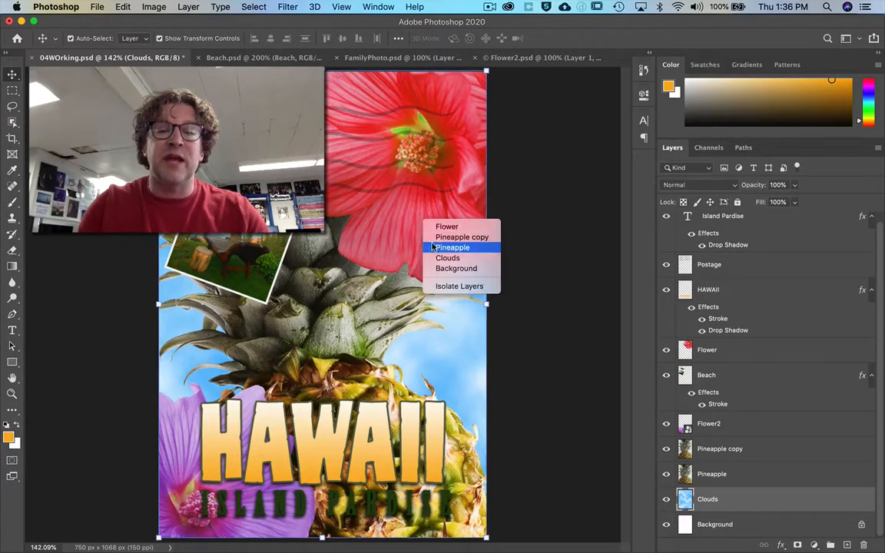
left_click(434, 248)
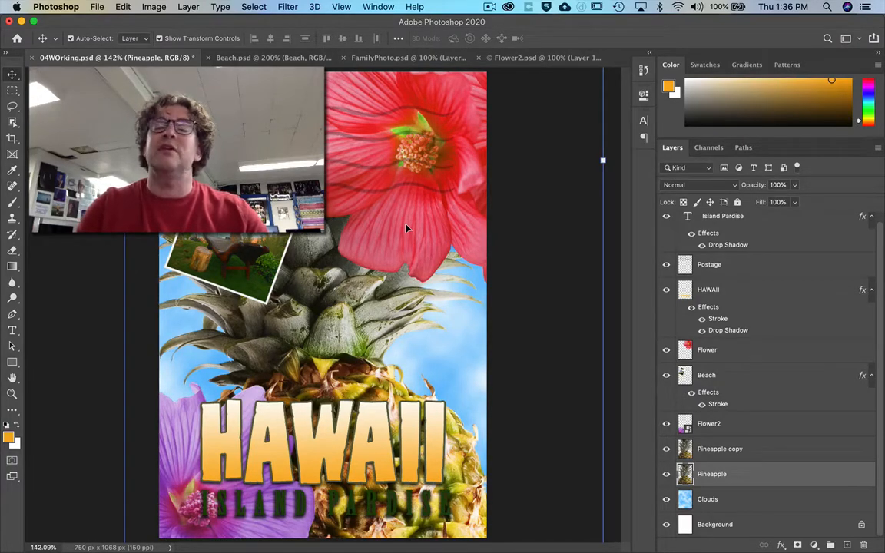
Select the red Flower layer from the canvas and add a Multiply Drop Shadow with 60% opacity, 78° angle, 5 px distance, 9% spread and 10 px size.
right_click(407, 228)
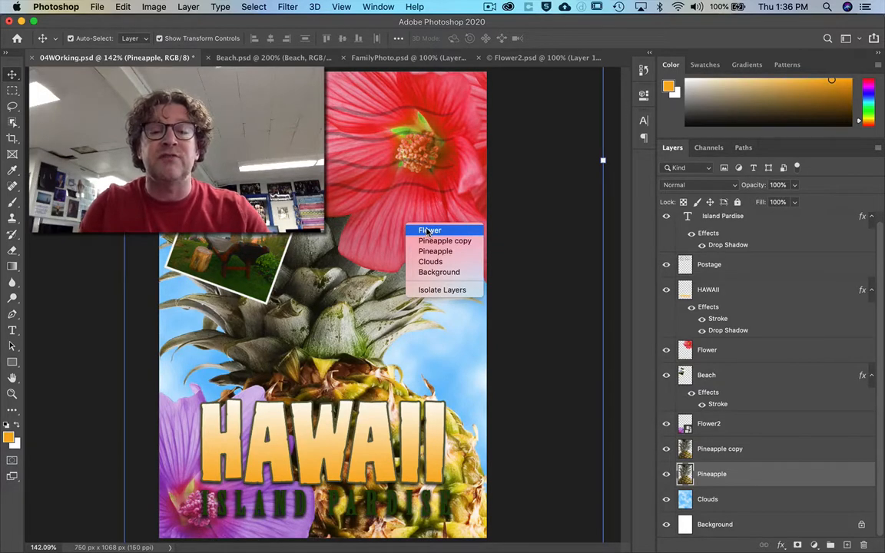
left_click(428, 231)
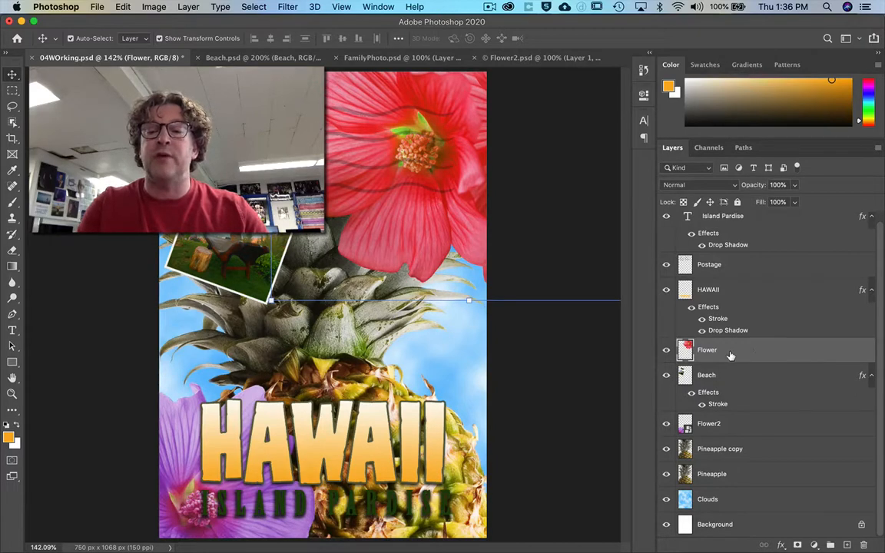
double_click(790, 350)
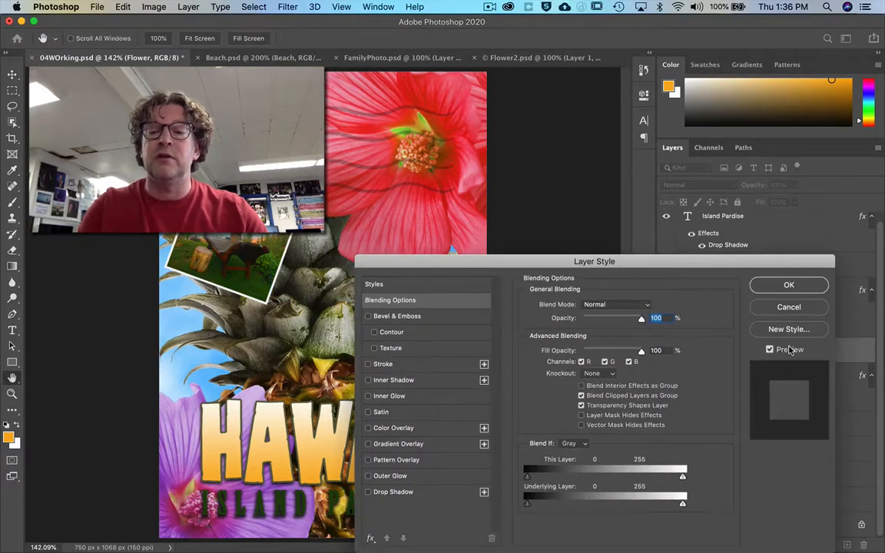
left_click(789, 307)
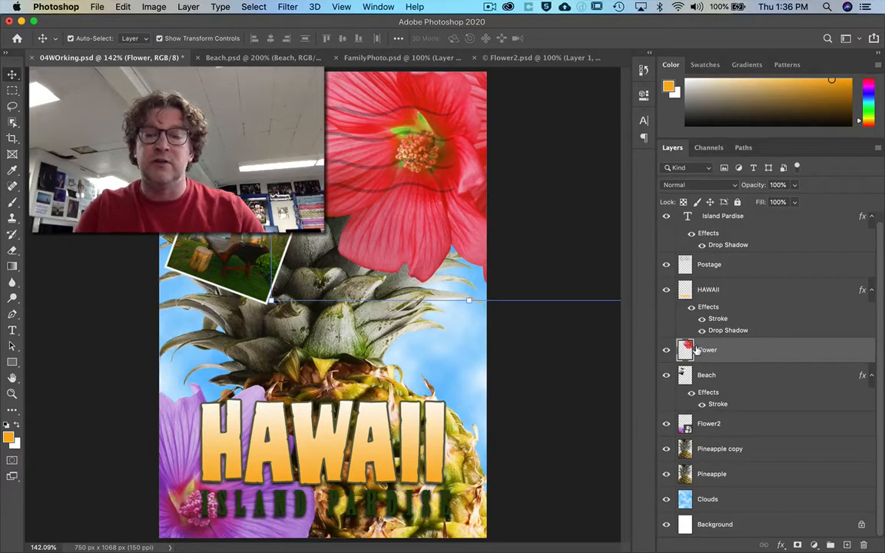
double_click(782, 352)
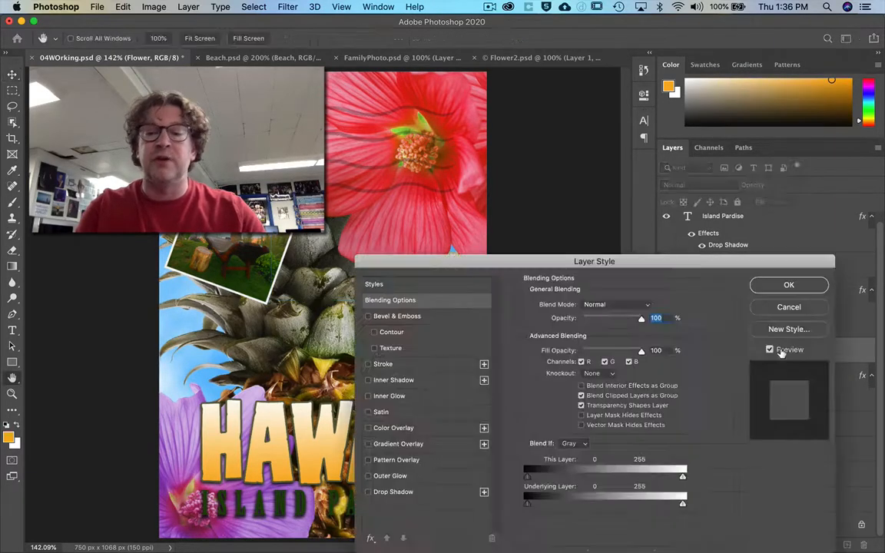
left_click(376, 492)
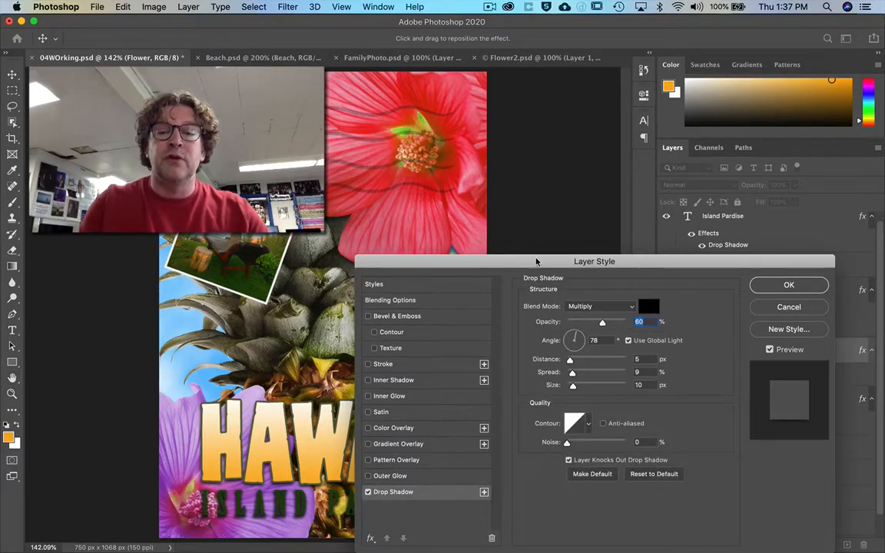
left_click_drag(536, 262, 521, 107)
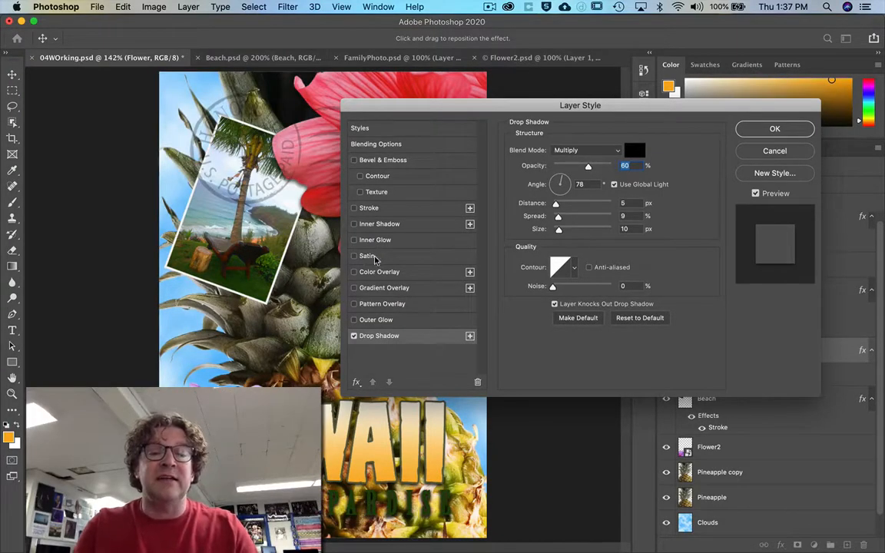
Add a 20% Multiply Satin effect in purple #b36edd to the Flower layer and apply the layer style.
left_click(384, 258)
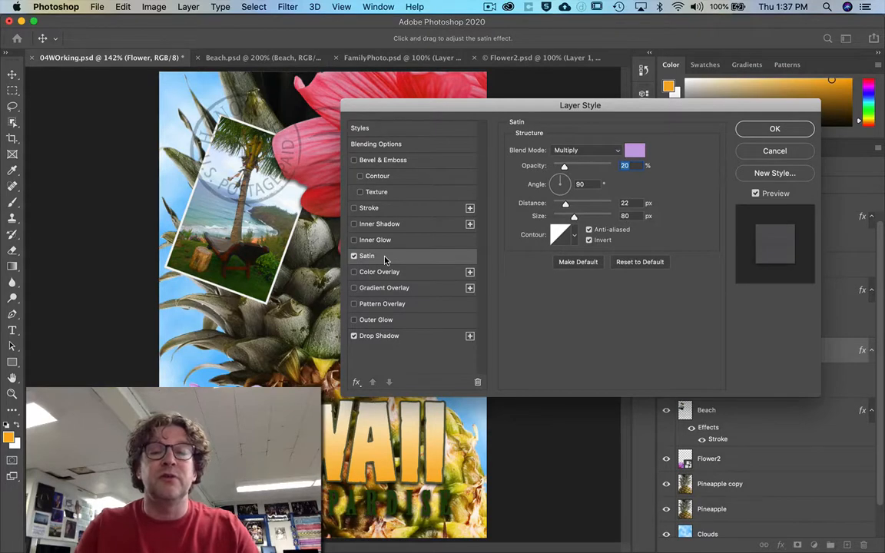
left_click(637, 154)
left_click_drag(559, 108, 624, 188)
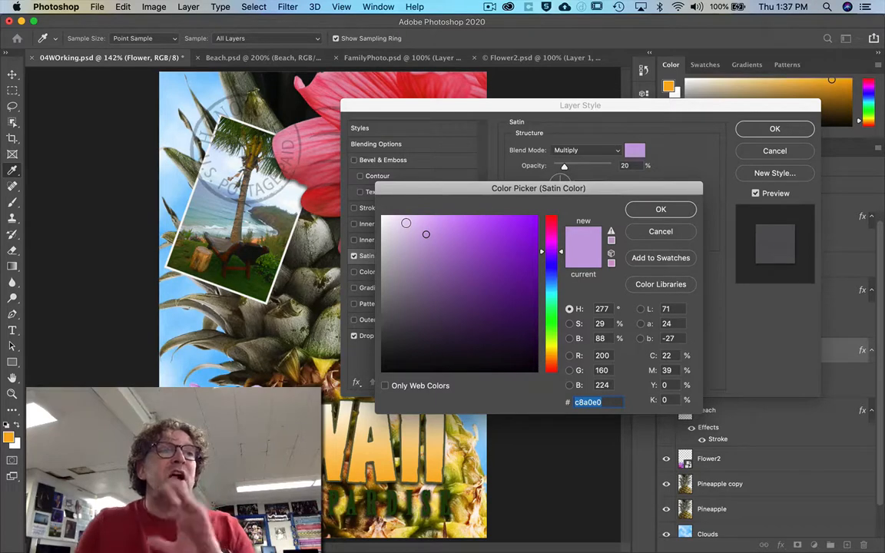
left_click(451, 234)
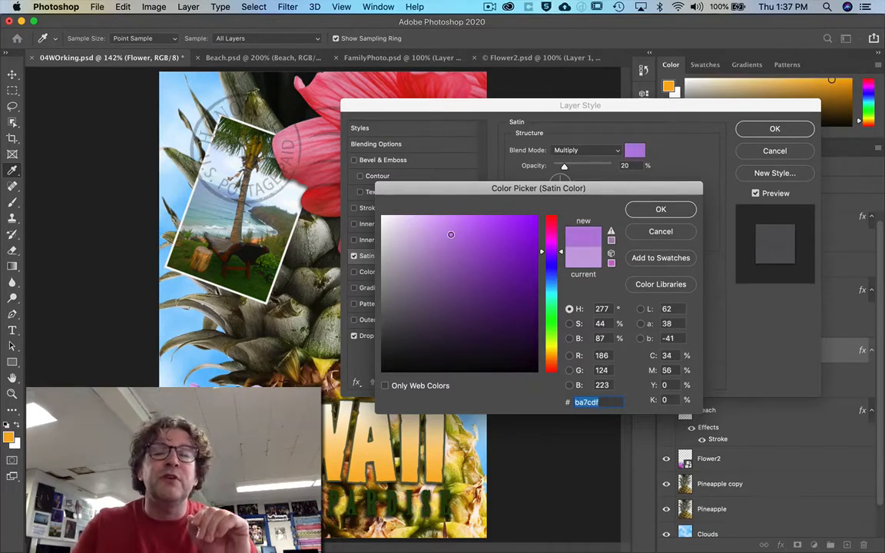
left_click_drag(451, 235, 460, 236)
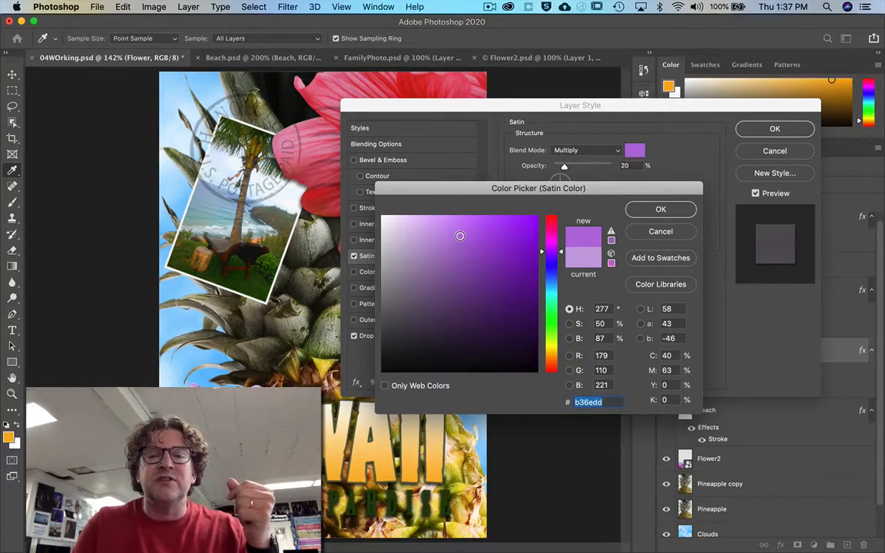
left_click(661, 209)
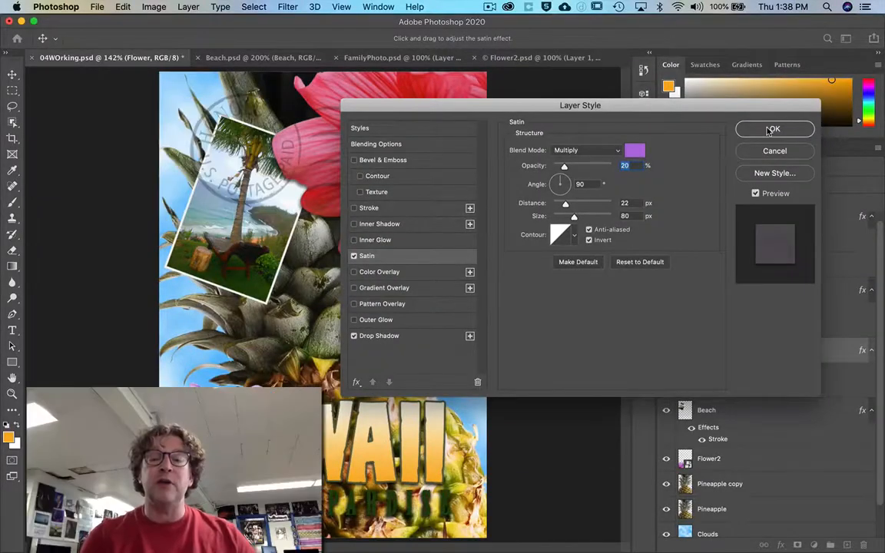
left_click(771, 129)
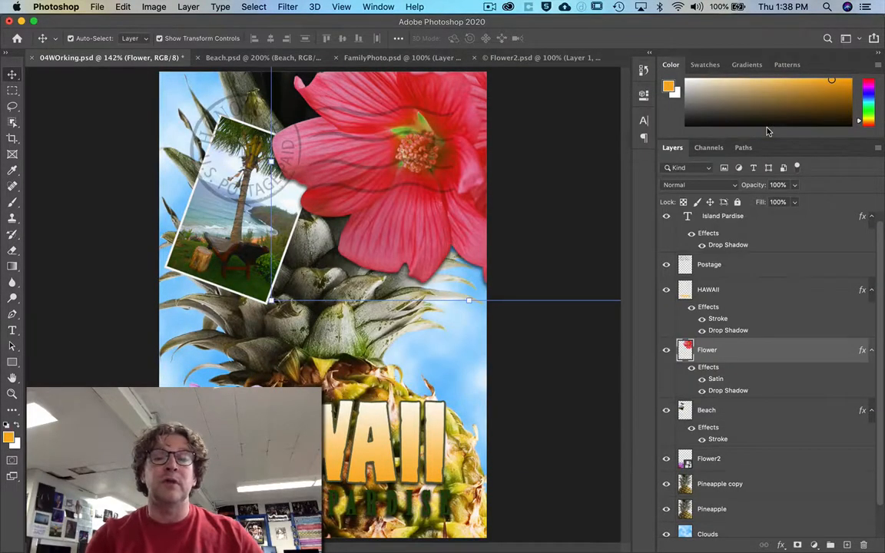
Compare the red flower with its Satin and Drop Shadow effects hidden and shown.
left_click(691, 368)
left_click(692, 368)
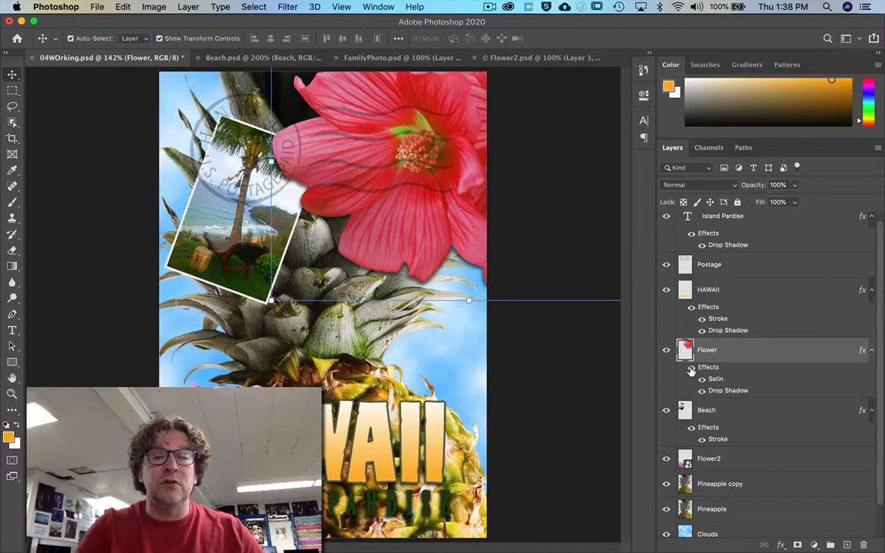
left_click(692, 368)
left_click(692, 368)
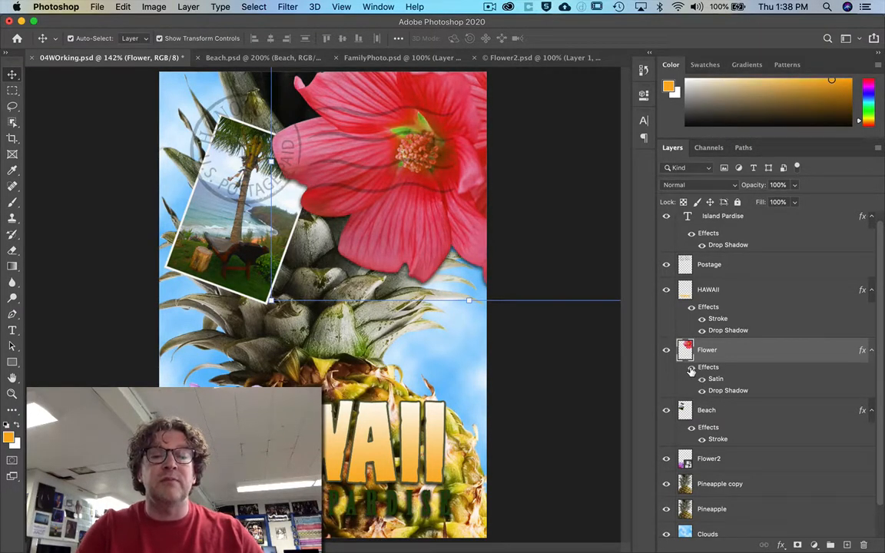
left_click(691, 368)
left_click(692, 369)
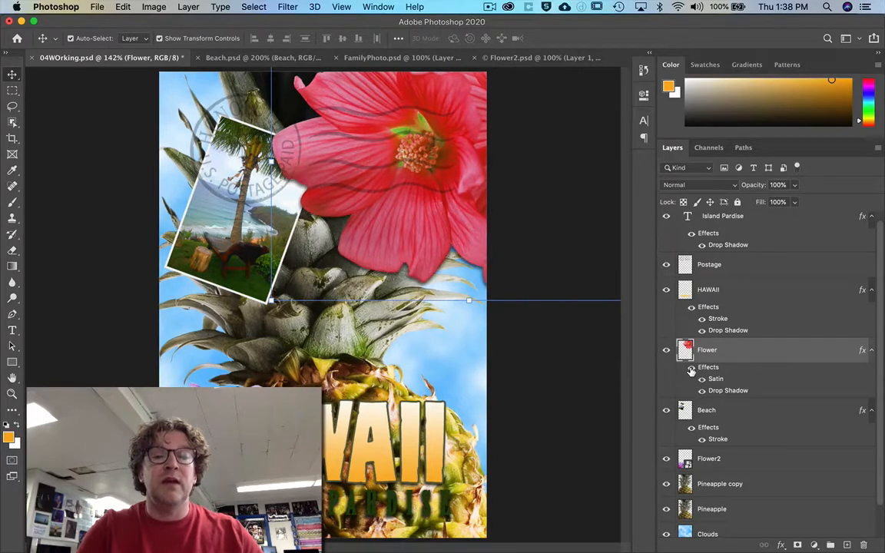